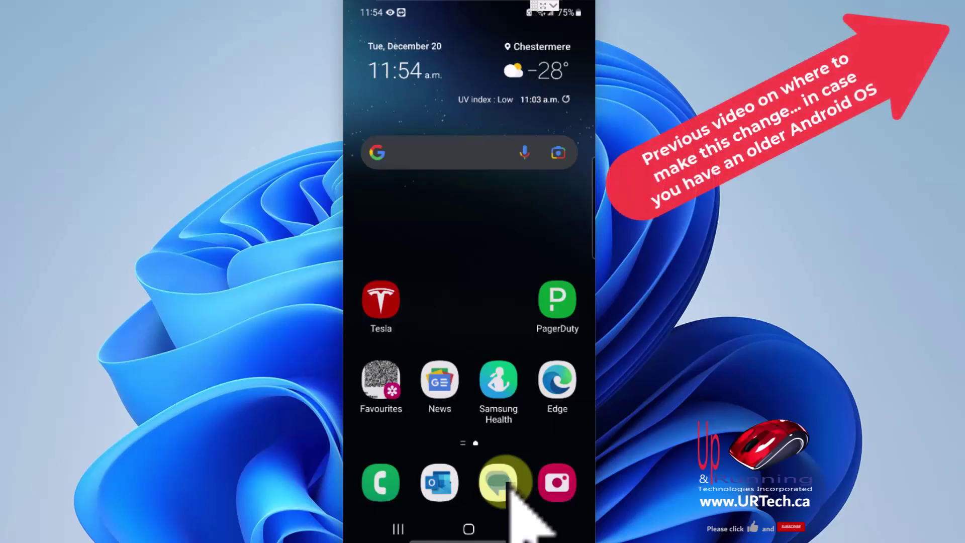
left_click(500, 483)
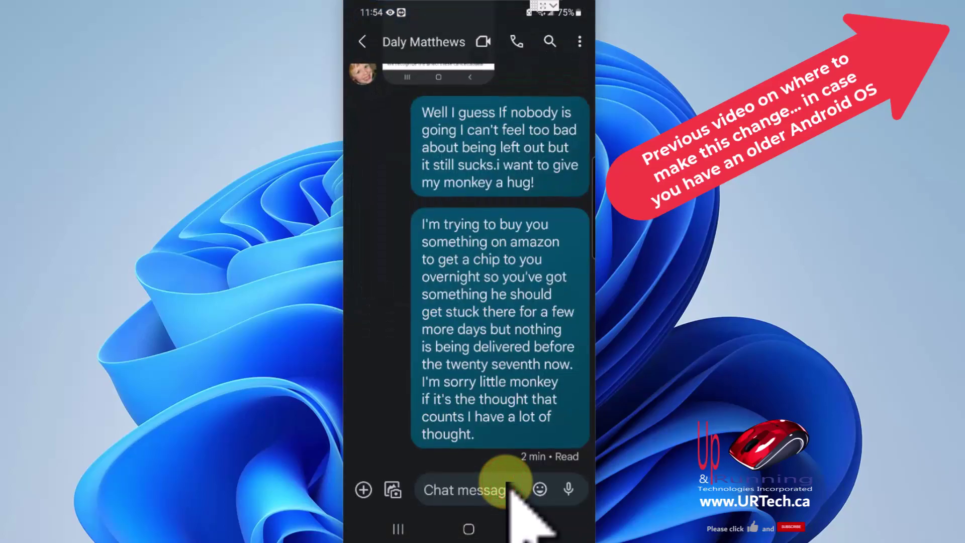
left_click(510, 484)
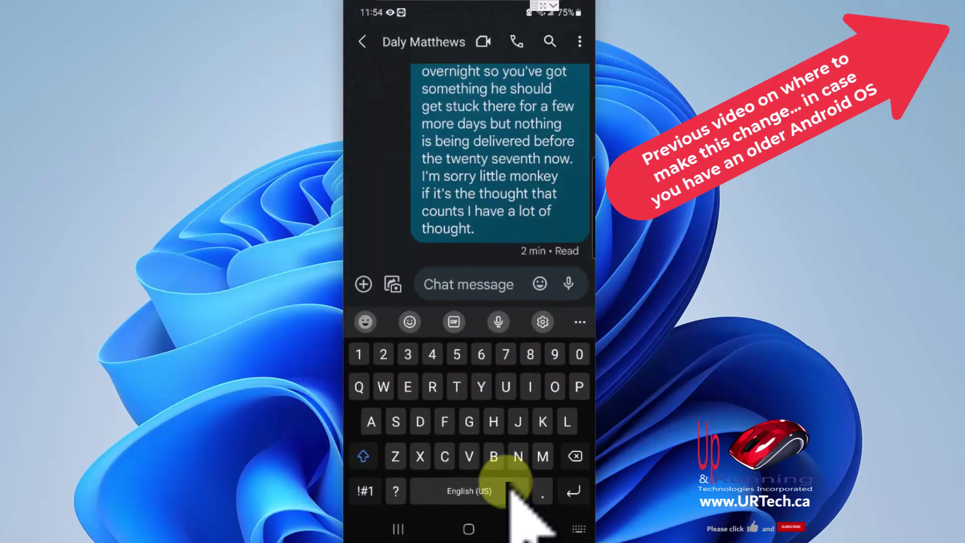
left_click(510, 485)
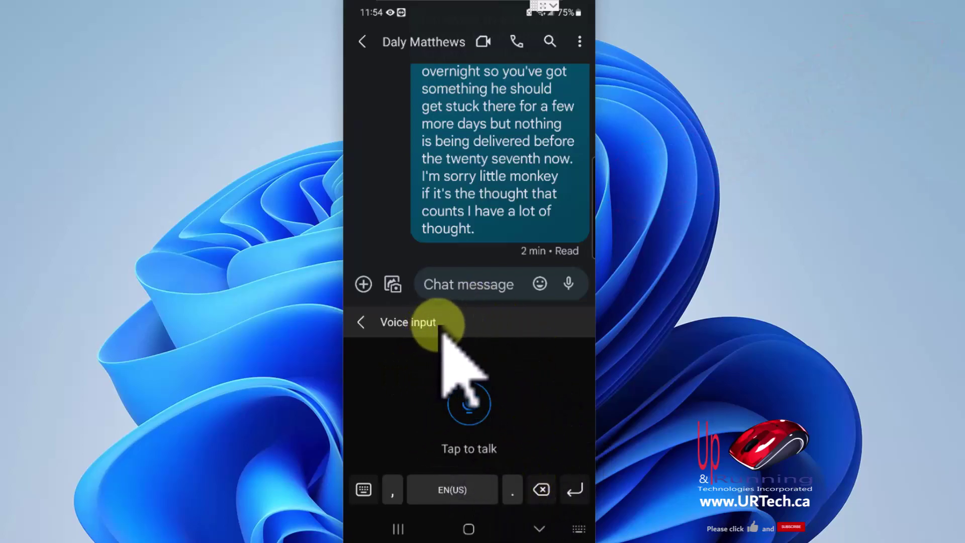
left_click(579, 529)
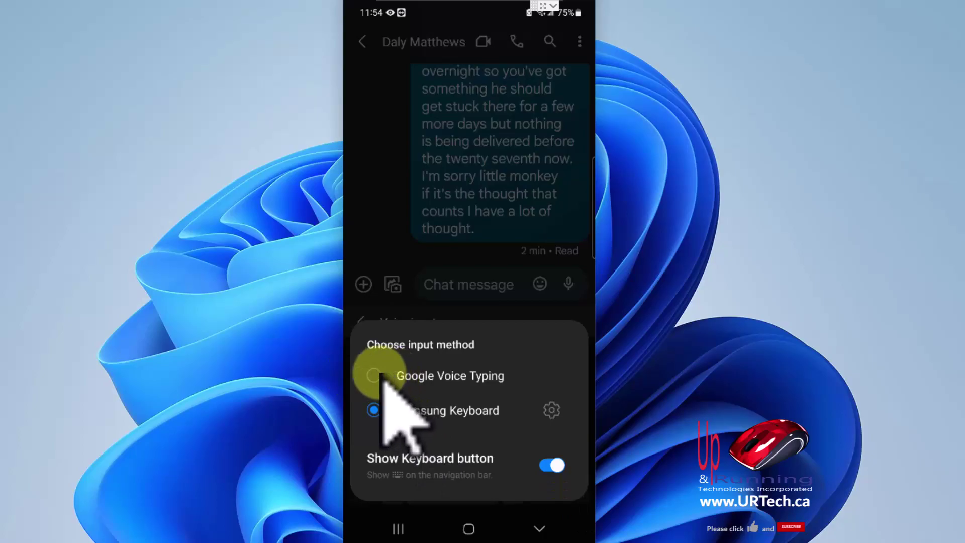
left_click(379, 212)
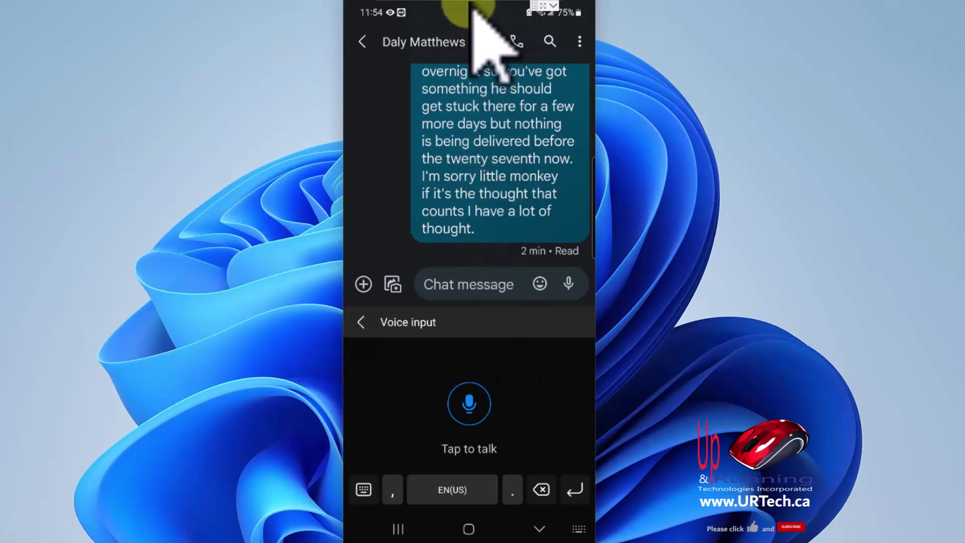
- Go from the notification shade to Settings > General management > Samsung Keyboard settings > Voice input
left_click_drag(475, 8, 478, 345)
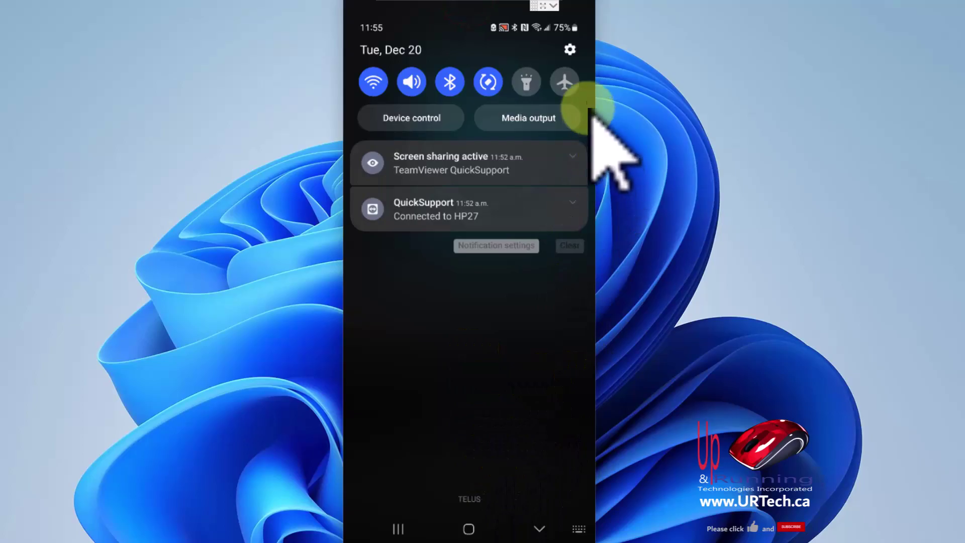
left_click(571, 48)
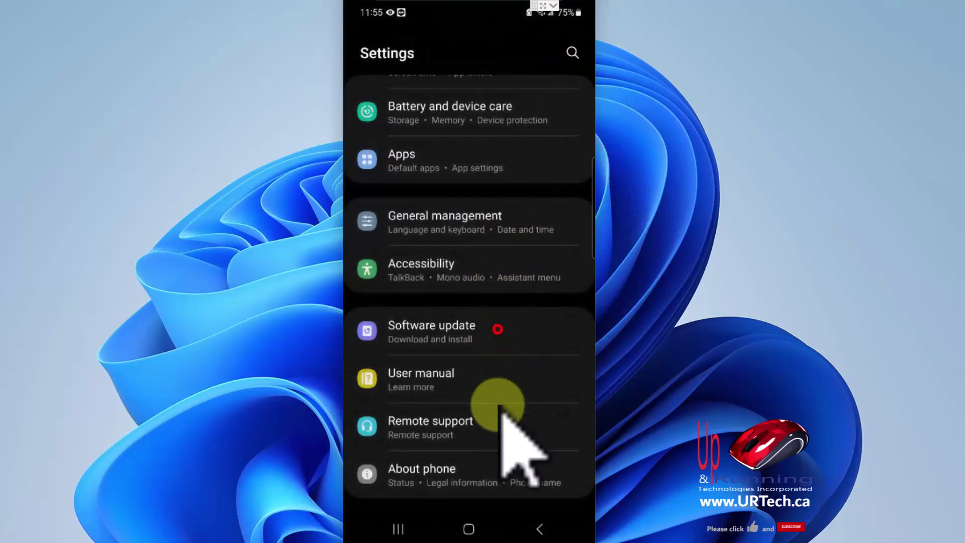
scroll(515, 400, "up", 2)
scroll(512, 302, "down", 2)
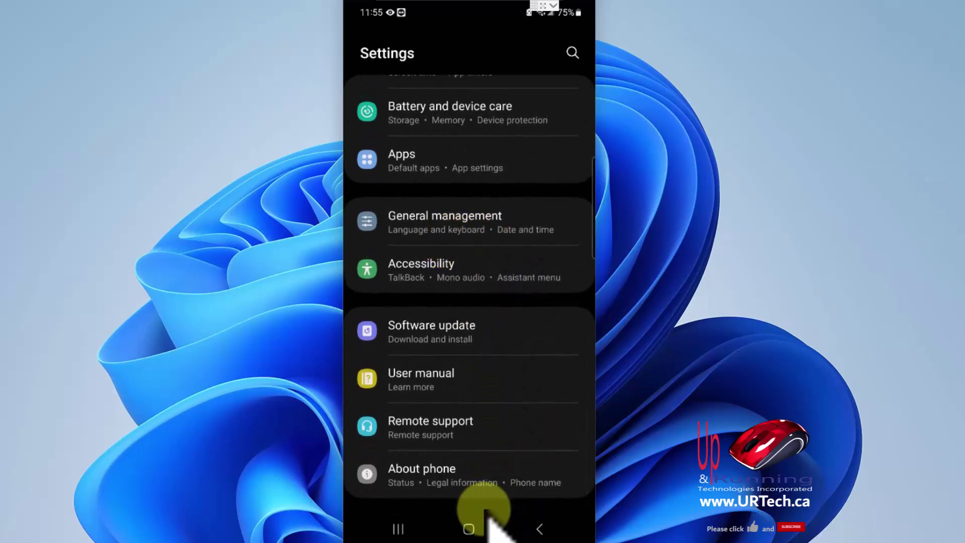
left_click(465, 223)
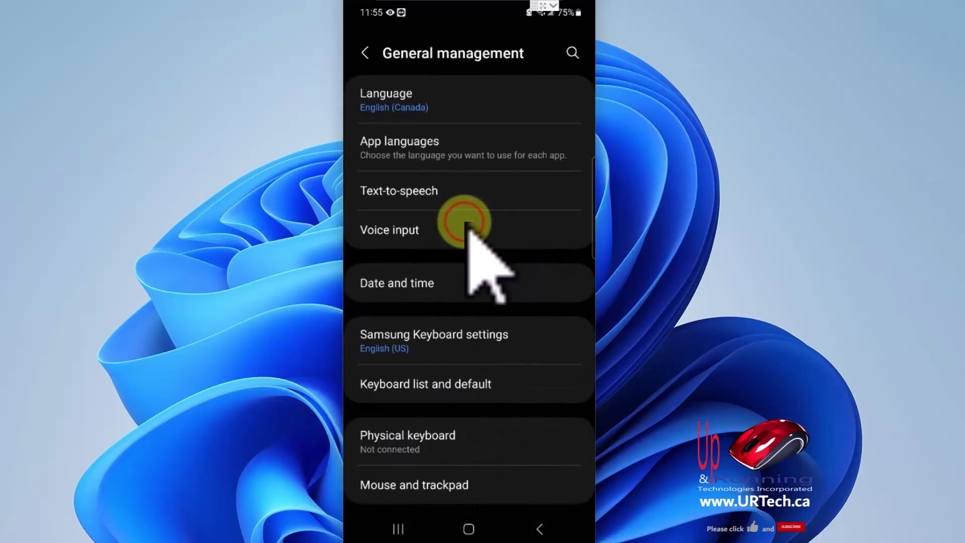
scroll(470, 231, "down", 3)
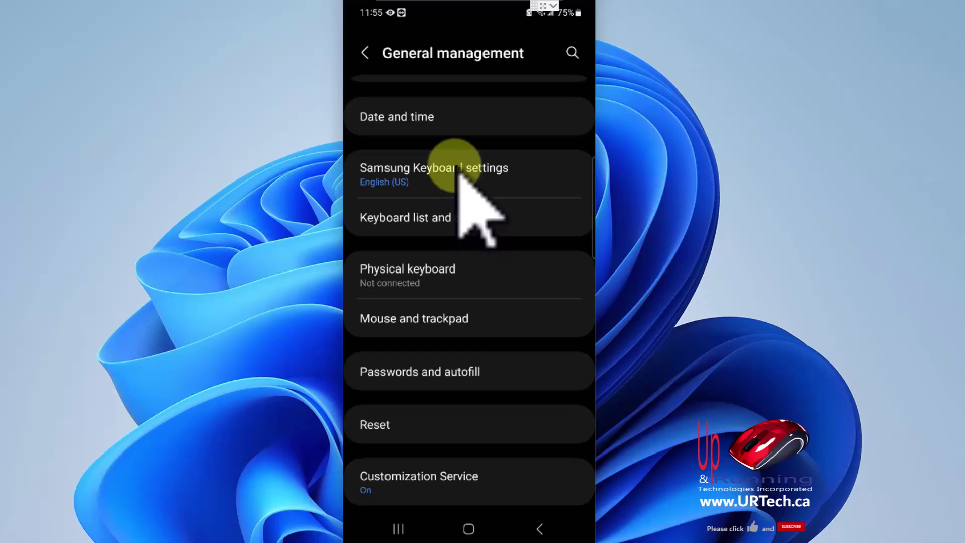
left_click(455, 166)
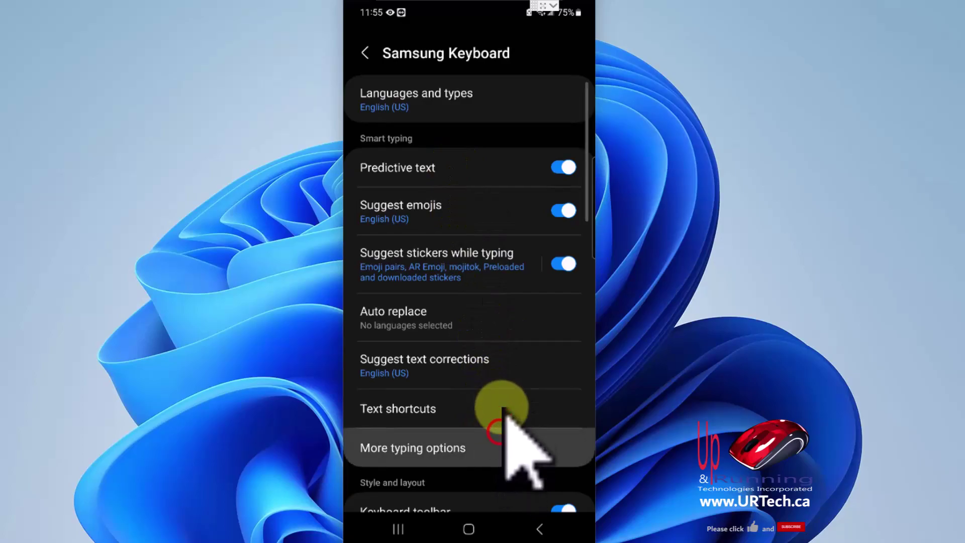
left_click_drag(505, 436, 501, 144)
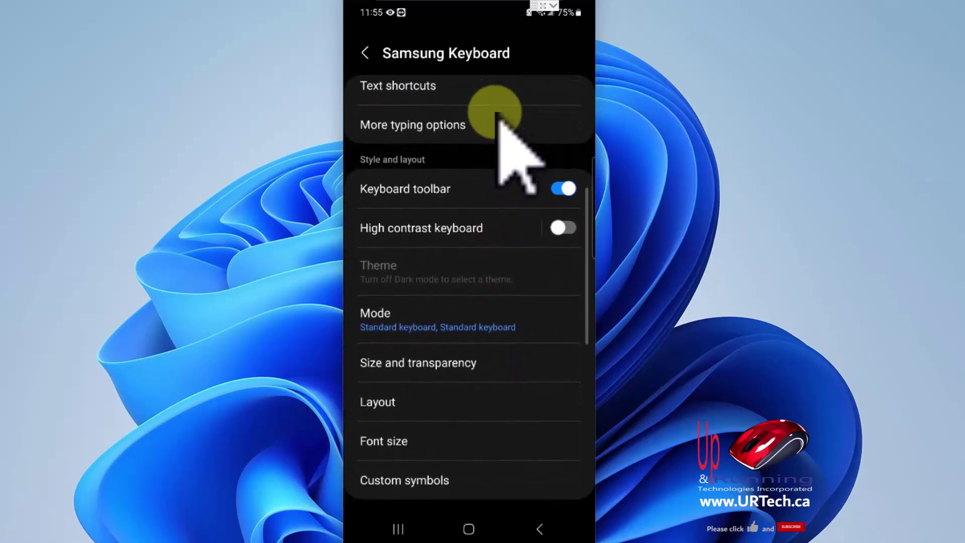
mouse_move(483, 190)
left_mouse_down()
mouse_move(475, 400)
mouse_move(475, 292)
left_mouse_up()
- Select Google voice input instead of Samsung voice input in Voice input settings
left_click(456, 313)
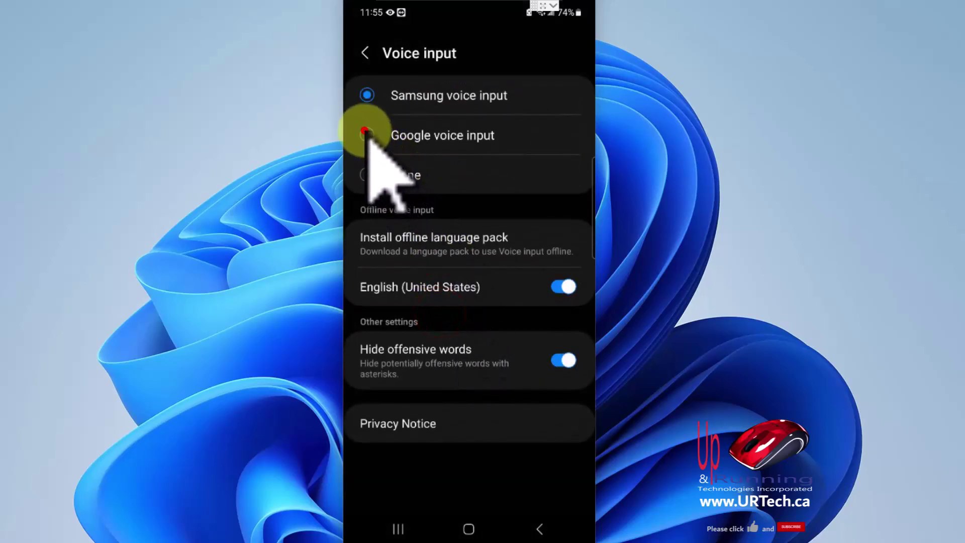
left_click(366, 134)
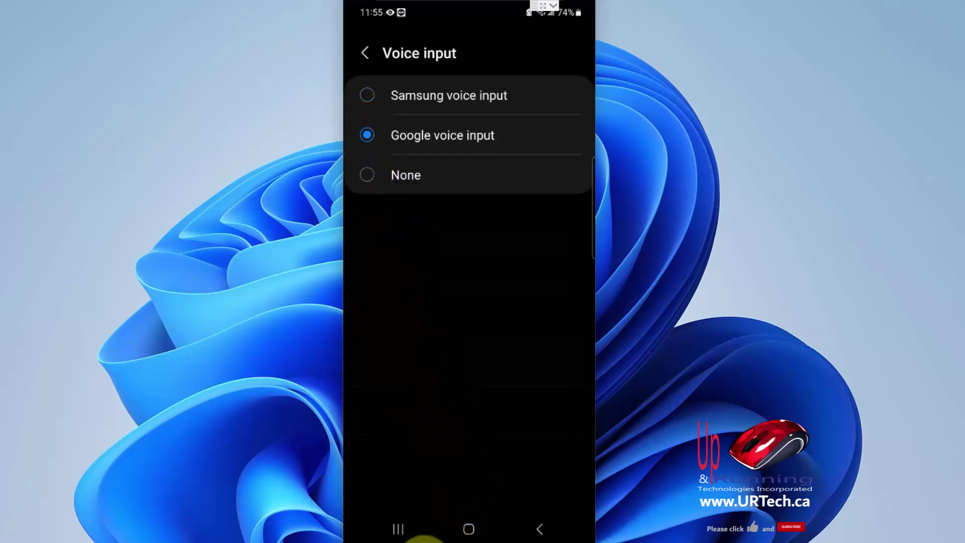
- Back out of Samsung Keyboard settings to the main Settings list
left_click(365, 52)
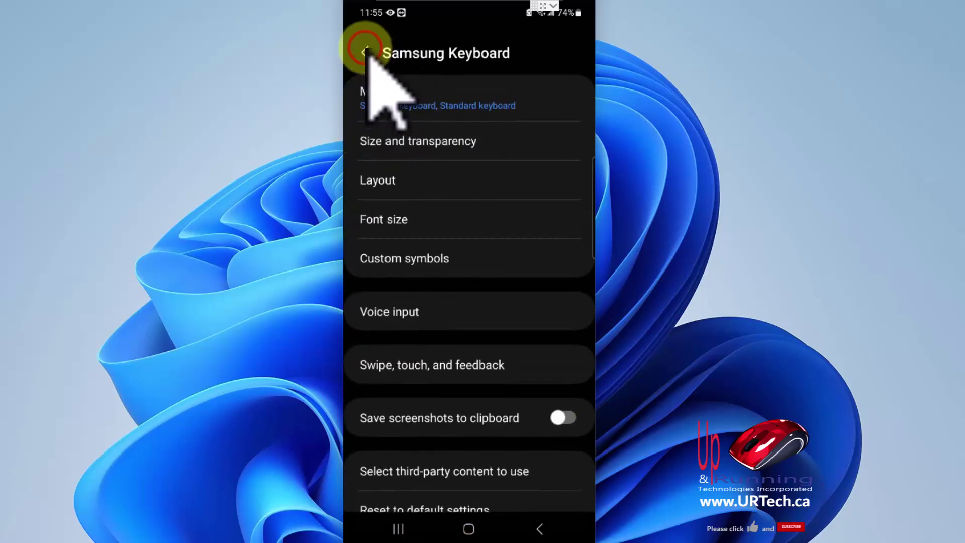
left_click(365, 52)
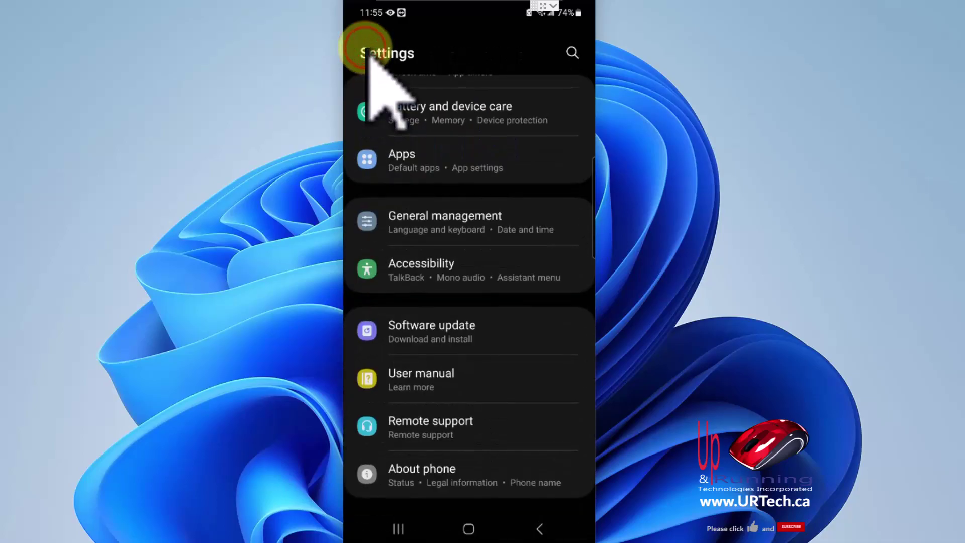